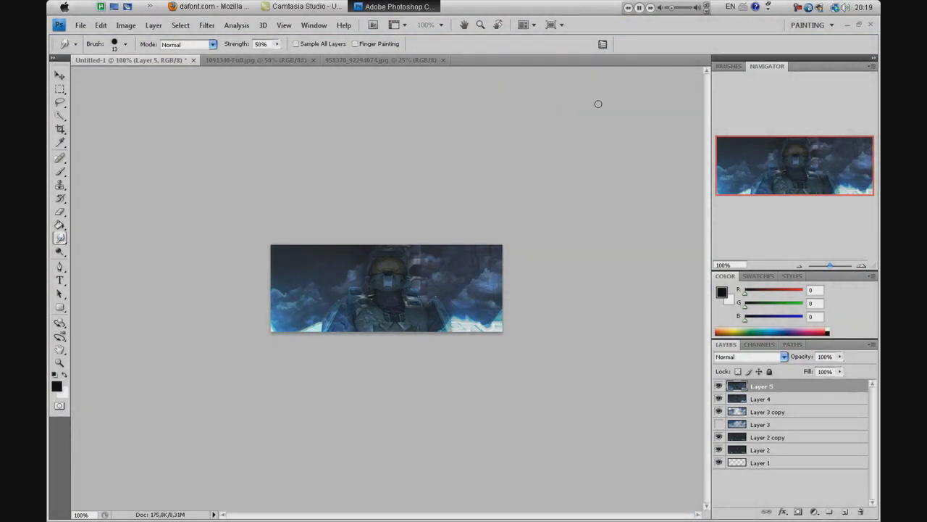
# Set the smudge brush's Shape Dynamics to 100% size jitter, with high angle jitter and high roundness jitter.
pyautogui.click(729, 66)
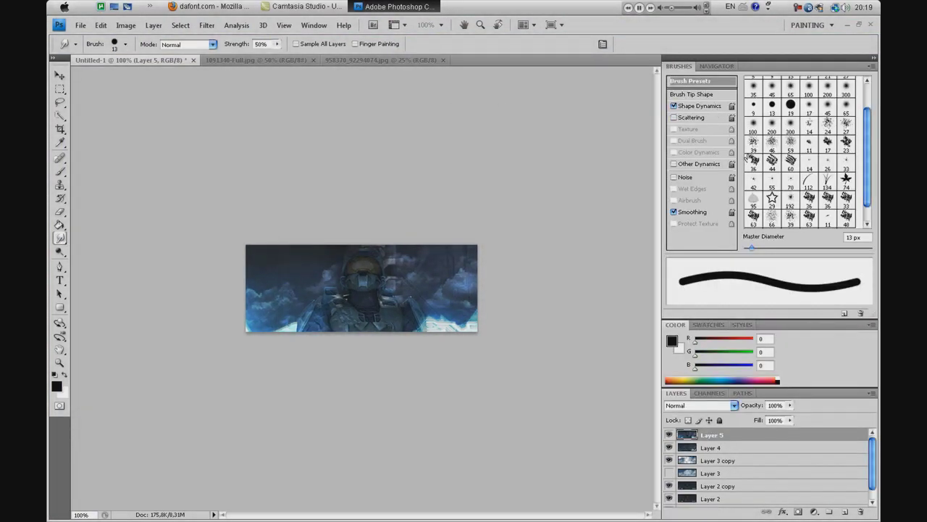
pyautogui.click(699, 107)
pyautogui.moveTo(746, 89); pyautogui.dragTo(878, 98)
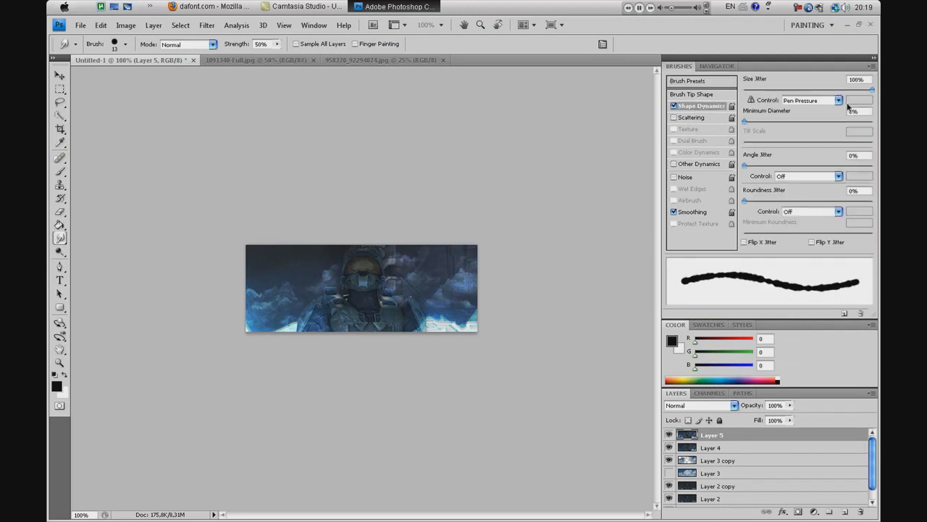
pyautogui.moveTo(746, 165); pyautogui.dragTo(864, 165)
pyautogui.moveTo(744, 202); pyautogui.dragTo(833, 203)
# Enable Scattering with a small scatter amount and Other Dynamics with 60% strength jitter for the smudge brush.
pyautogui.click(693, 117)
pyautogui.moveTo(753, 89); pyautogui.dragTo(774, 89)
pyautogui.moveTo(747, 124)
pyautogui.mouseDown()
pyautogui.moveTo(757, 126)
pyautogui.moveTo(744, 127)
pyautogui.mouseUp()
pyautogui.moveTo(872, 146)
pyautogui.mouseDown()
pyautogui.moveTo(840, 147)
pyautogui.moveTo(874, 148)
pyautogui.mouseUp()
pyautogui.click(689, 165)
pyautogui.moveTo(802, 125); pyautogui.dragTo(821, 126)
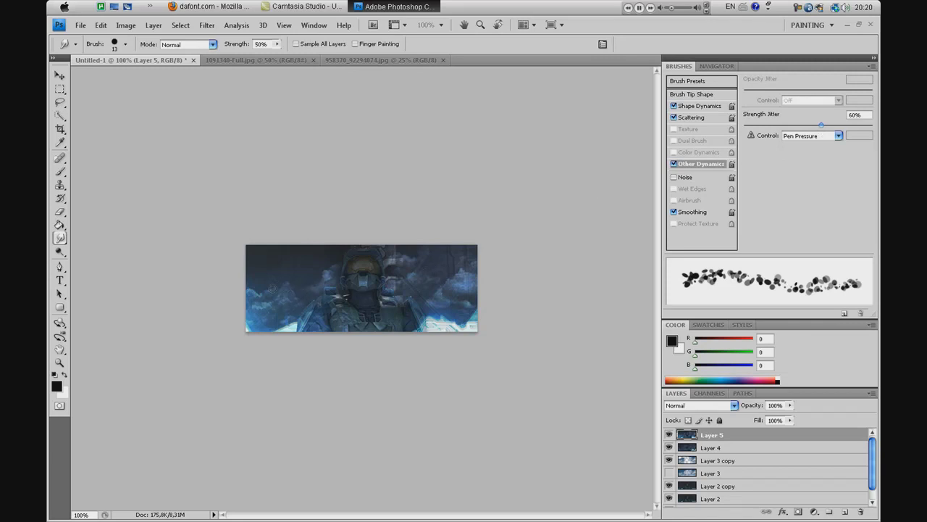
# Smudge the clouds around the soldier on Layer 5 and paste a merged copy of the canvas as a new layer.
pyautogui.moveTo(284, 280); pyautogui.dragTo(253, 292)
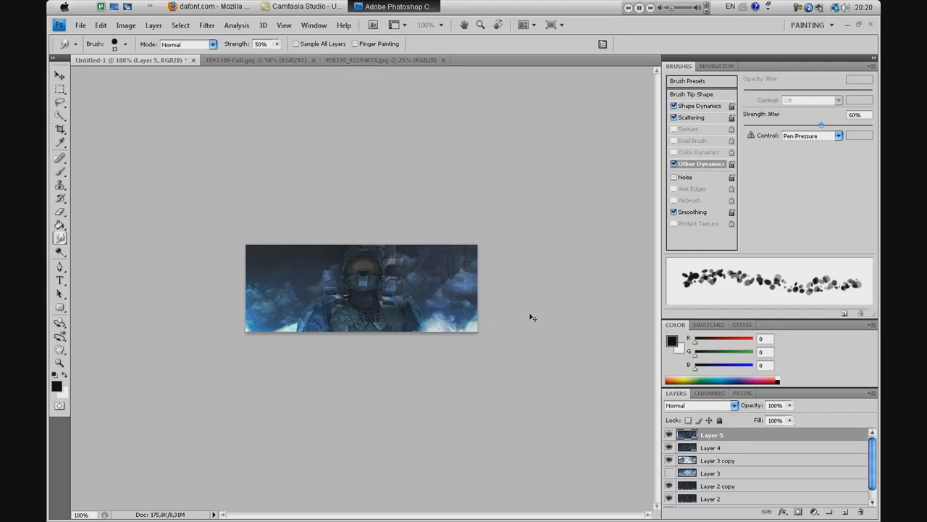
pyautogui.hotkey('ctrl', 'a')
pyautogui.hotkey('ctrl', 'shift', 'c')
pyautogui.hotkey('ctrl', 'v')
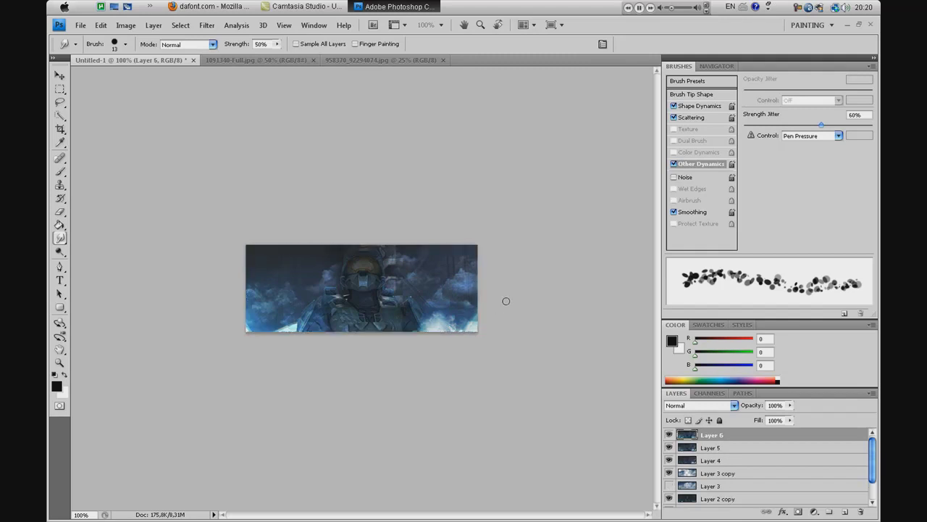
# Smudge the bright clouds along the lower-left part of the banner on Layer 6.
pyautogui.moveTo(292, 320)
pyautogui.mouseDown()
pyautogui.moveTo(276, 335)
pyautogui.moveTo(272, 328)
pyautogui.moveTo(276, 349)
pyautogui.moveTo(247, 330)
pyautogui.mouseUp()
pyautogui.moveTo(297, 281); pyautogui.dragTo(287, 296)
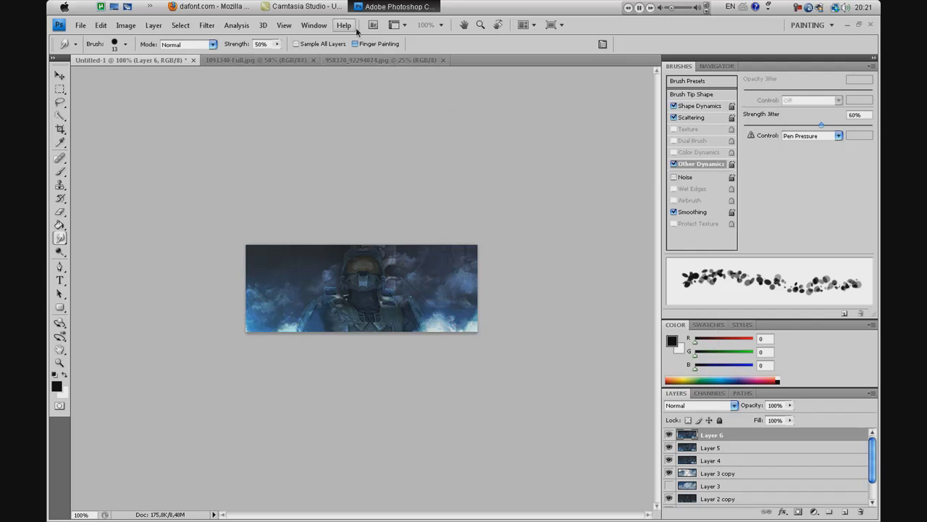
# Show the document history and dock it between the brush settings and the color controls.
pyautogui.click(313, 24)
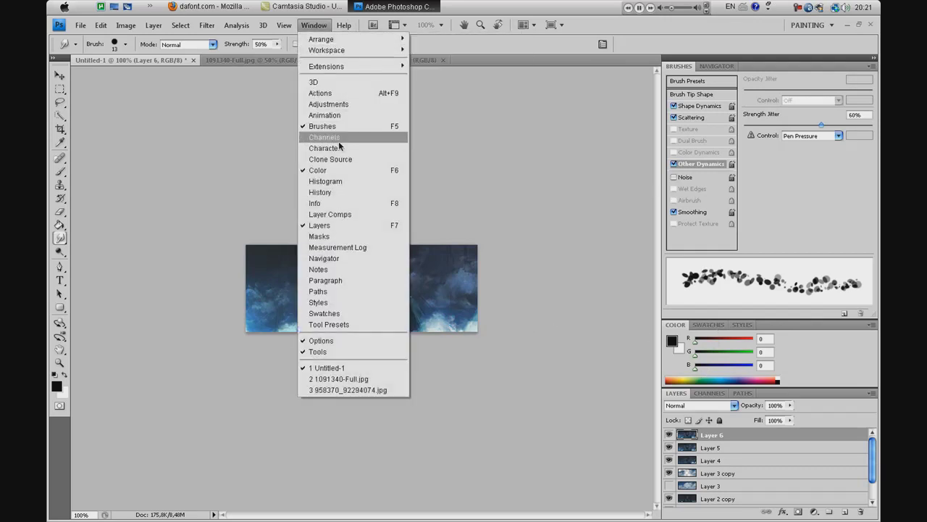
pyautogui.click(338, 194)
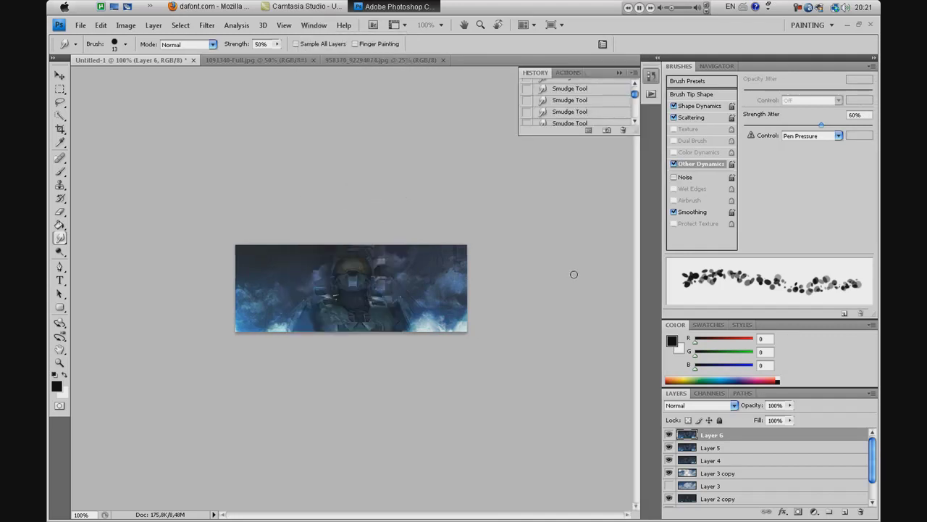
pyautogui.moveTo(599, 73)
pyautogui.mouseDown()
pyautogui.moveTo(732, 278)
pyautogui.moveTo(786, 297)
pyautogui.moveTo(797, 326)
pyautogui.mouseUp()
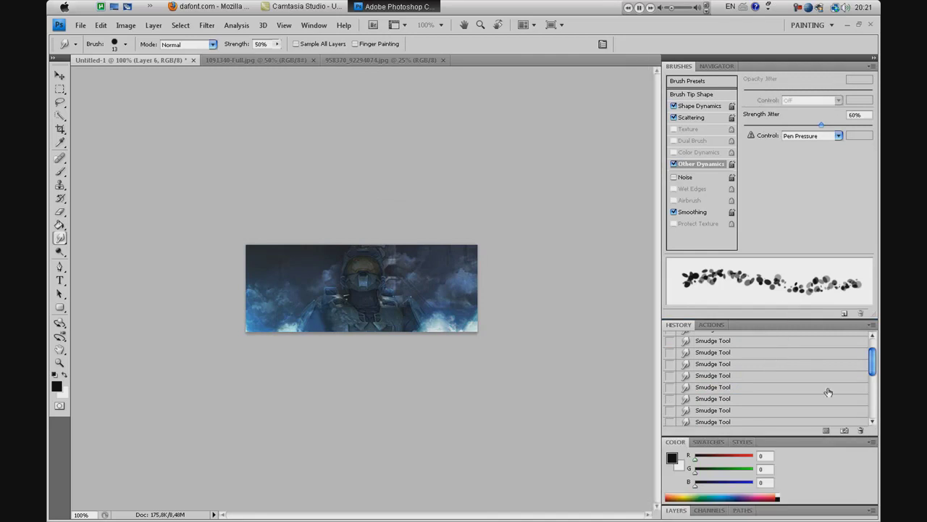
# Delete a recent Smudge Tool state from the end of the history.
pyautogui.moveTo(873, 366); pyautogui.dragTo(869, 429)
pyautogui.rightClick(739, 422)
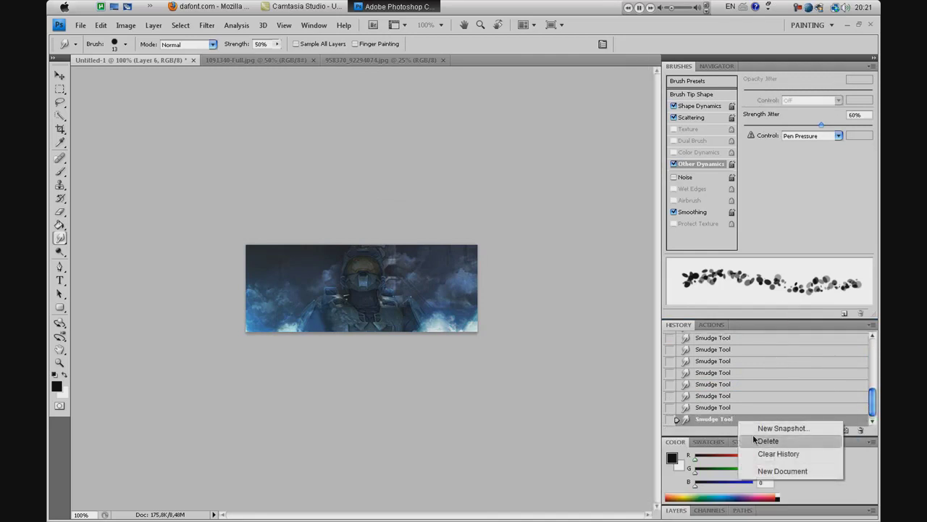
pyautogui.rightClick(726, 390)
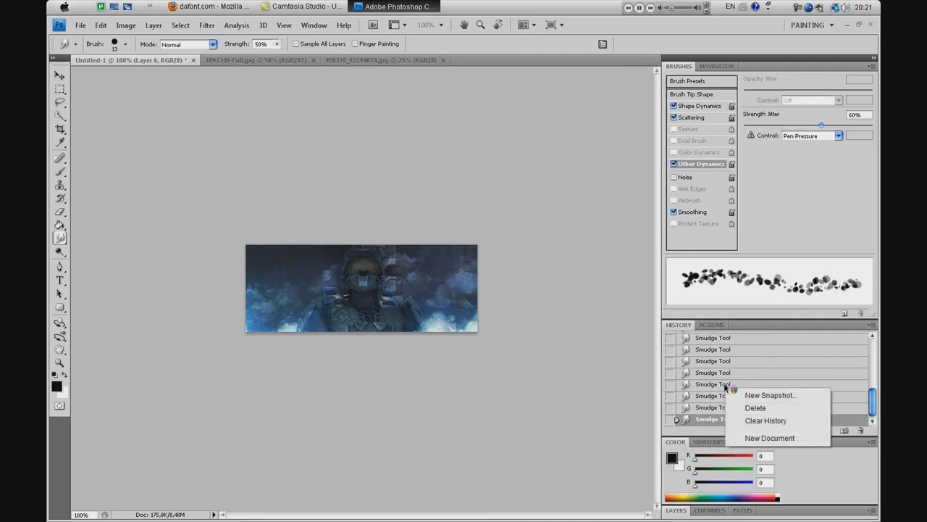
pyautogui.click(755, 408)
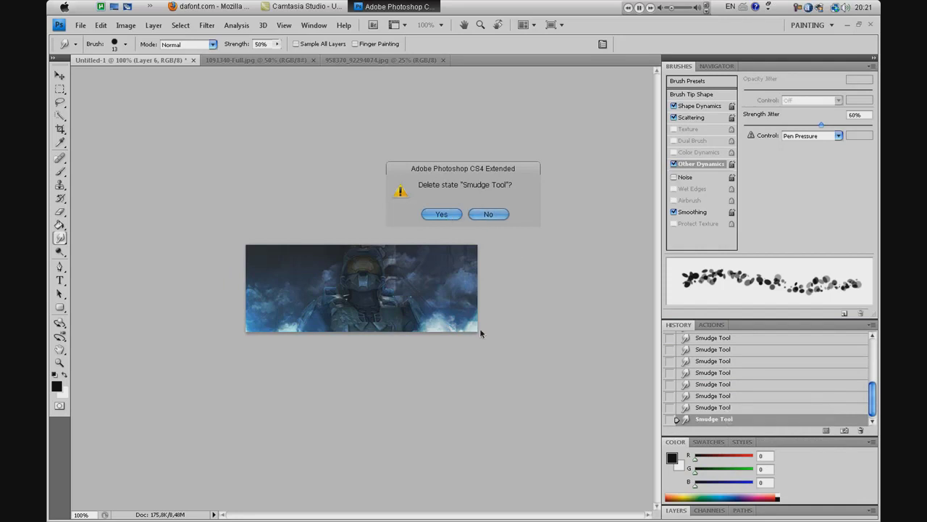
pyautogui.press('Return')
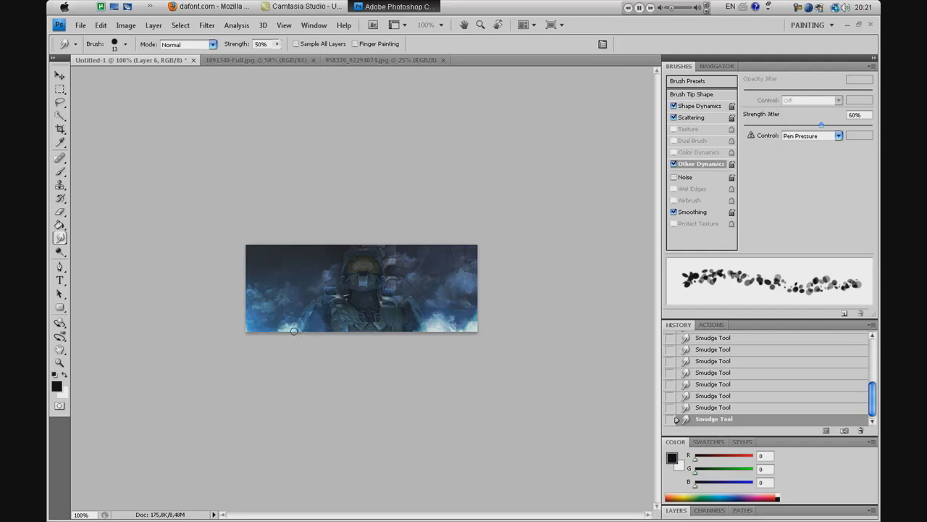
# Smudge the clouds again at the banner's lower-left edge and switch to the Move tool.
pyautogui.moveTo(277, 326); pyautogui.dragTo(296, 338)
pyautogui.moveTo(255, 290); pyautogui.dragTo(270, 305)
pyautogui.click(60, 75)
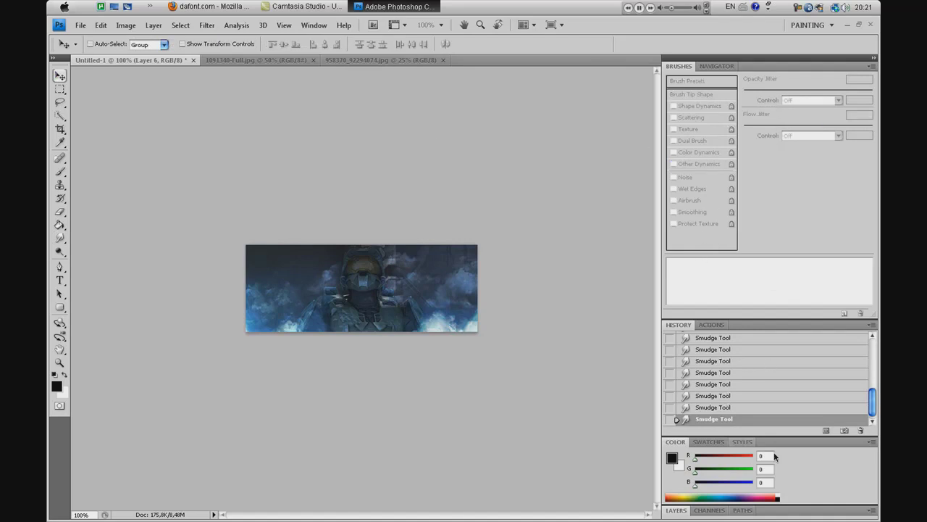
# Rearrange the workspace to show the layer list and the Navigator, narrowing the dock and enlarging the layer list.
pyautogui.click(676, 510)
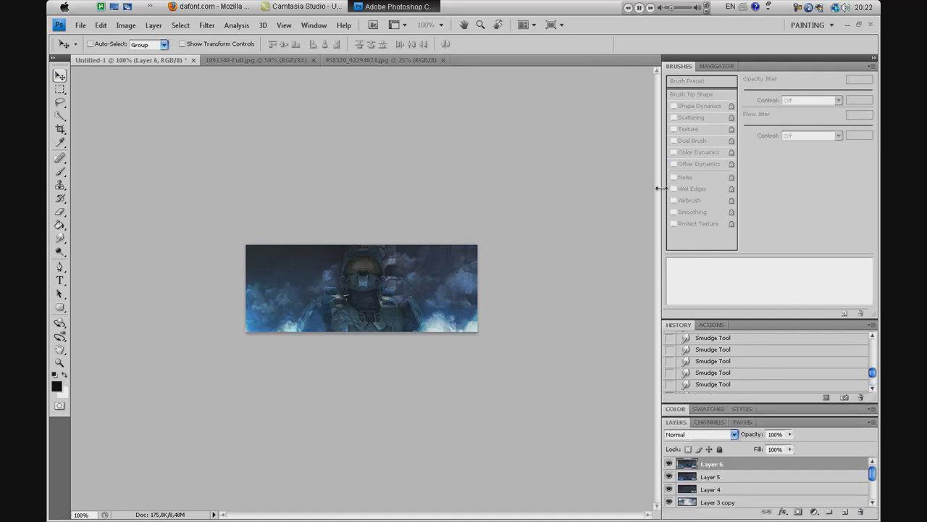
pyautogui.click(716, 66)
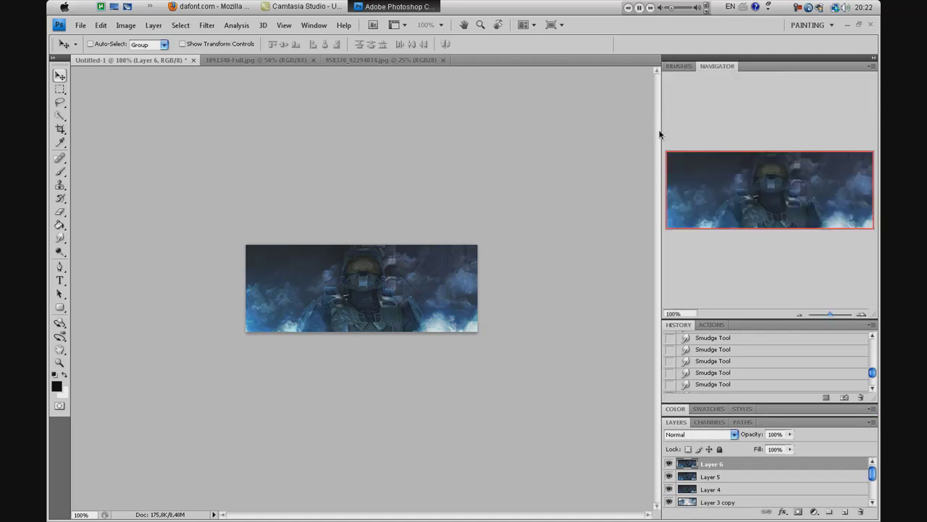
pyautogui.moveTo(660, 134); pyautogui.dragTo(748, 135)
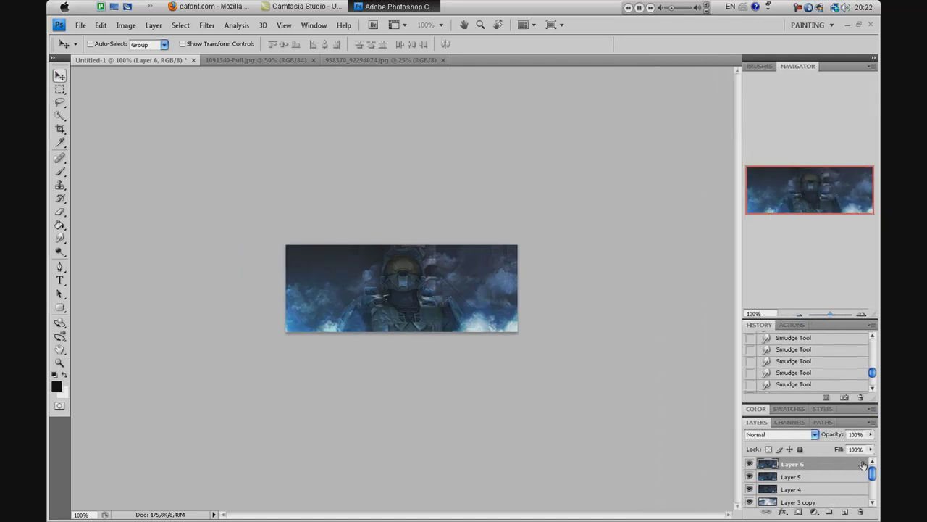
pyautogui.moveTo(804, 415); pyautogui.dragTo(808, 369)
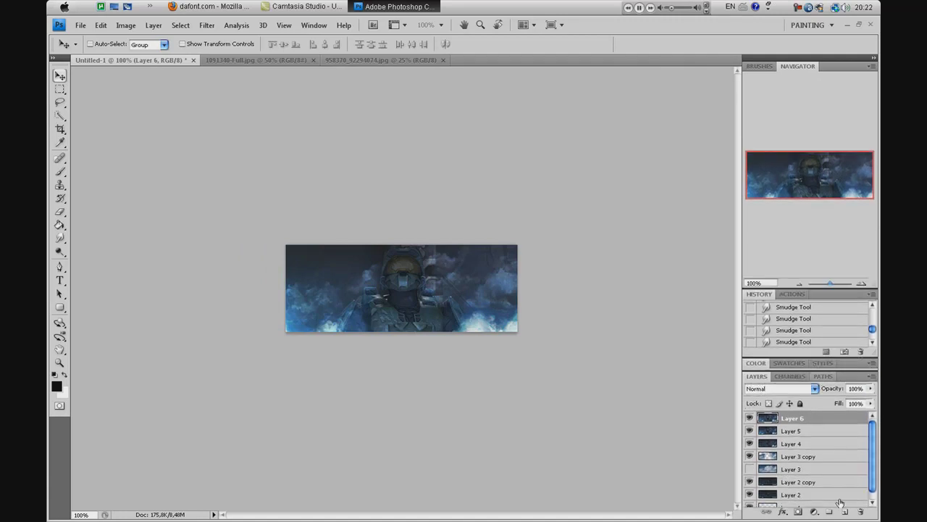
# Add a new layer above Layer 6 and use Apply Image with the Merged source and Multiply blending.
pyautogui.click(844, 511)
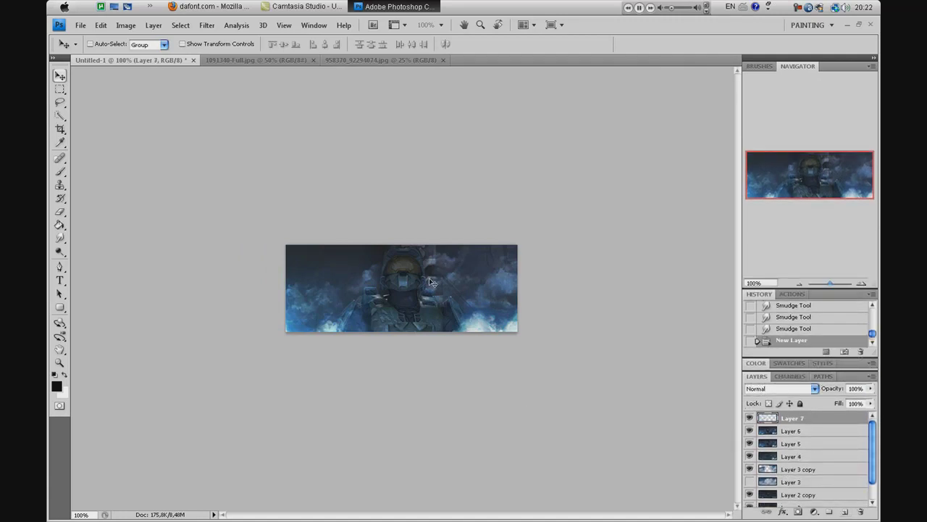
pyautogui.click(126, 24)
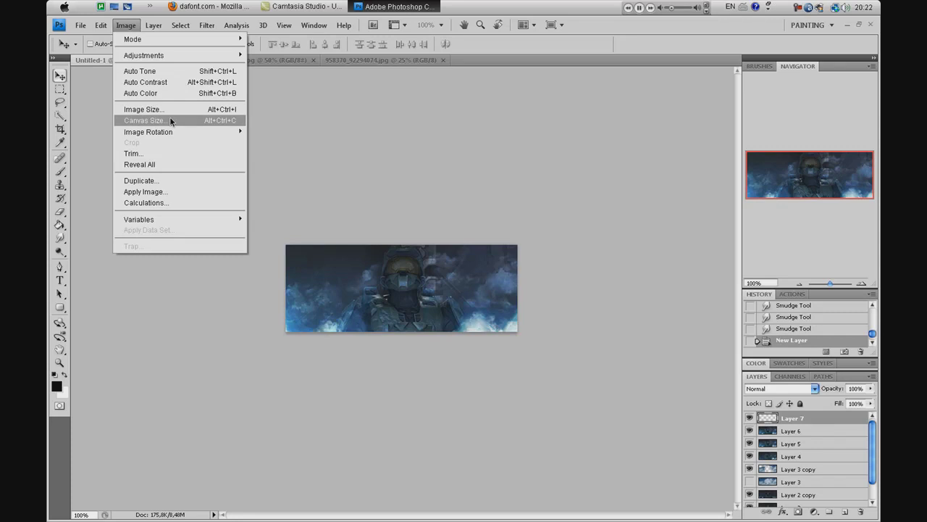
pyautogui.click(173, 192)
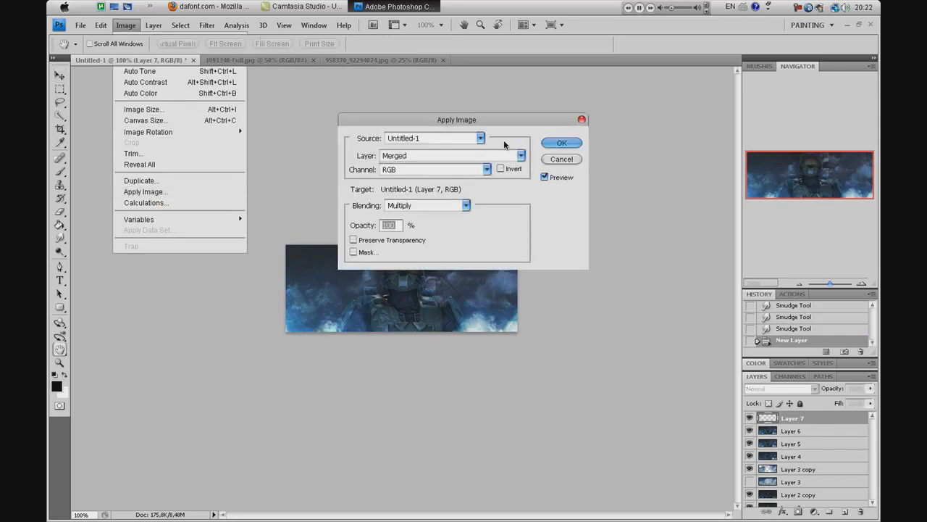
pyautogui.click(561, 143)
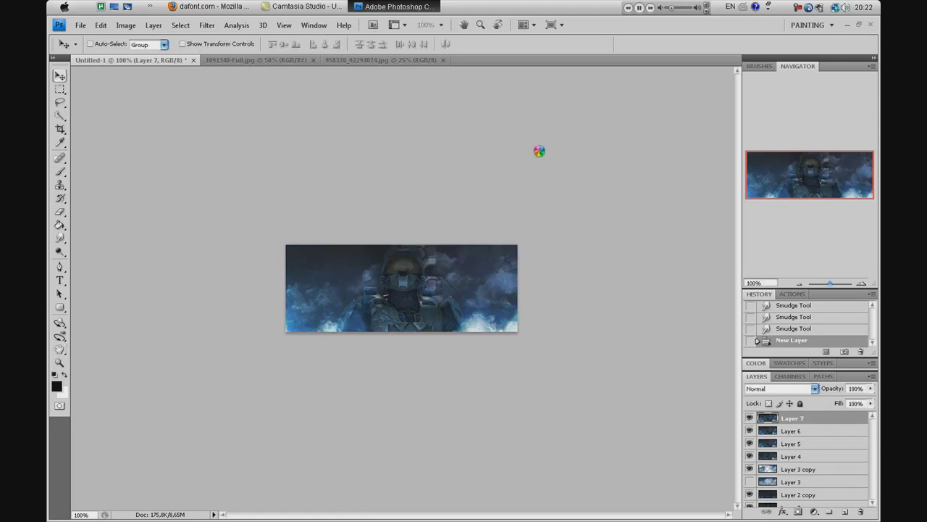
pyautogui.click(60, 75)
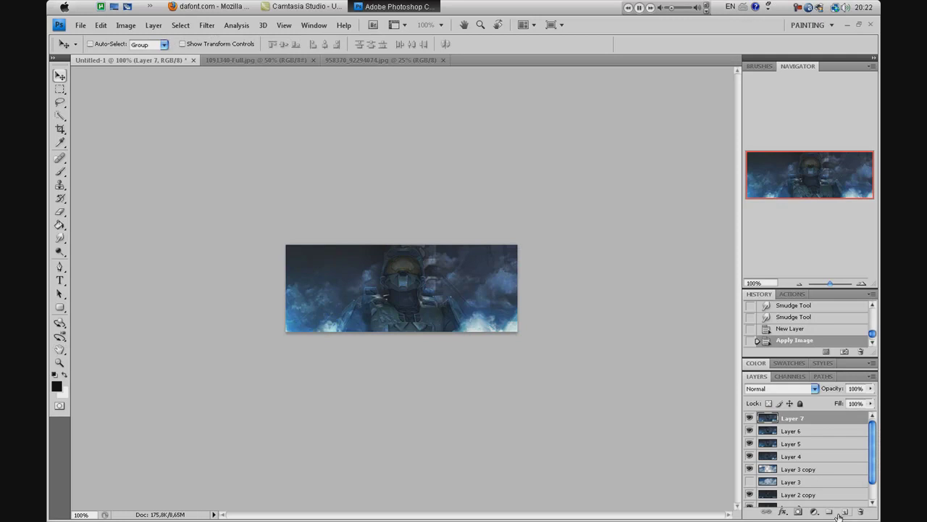
# Apply a slight Gaussian Blur with a reduced radius to Layer 7.
pyautogui.click(208, 29)
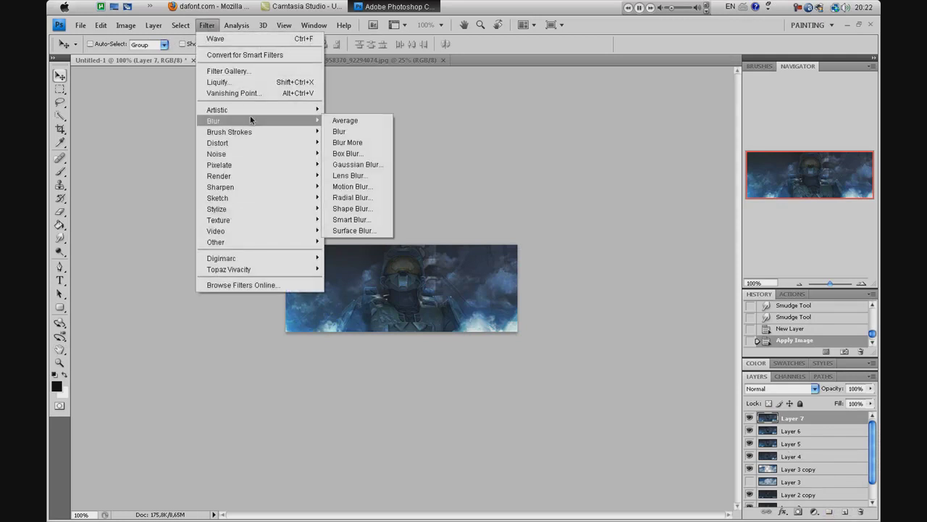
pyautogui.moveTo(317, 124)
pyautogui.click(355, 164)
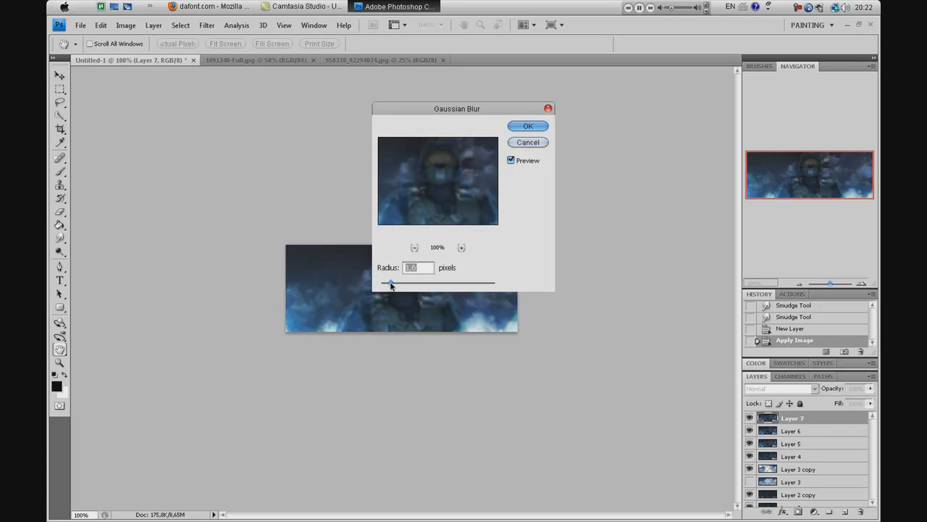
pyautogui.moveTo(390, 284); pyautogui.dragTo(387, 285)
pyautogui.click(528, 127)
# Erase the blurred Layer 7 over the soldier's helmet, shoulders and chest using a soft 65 px eraser.
pyautogui.moveTo(828, 283); pyautogui.dragTo(836, 284)
pyautogui.click(60, 212)
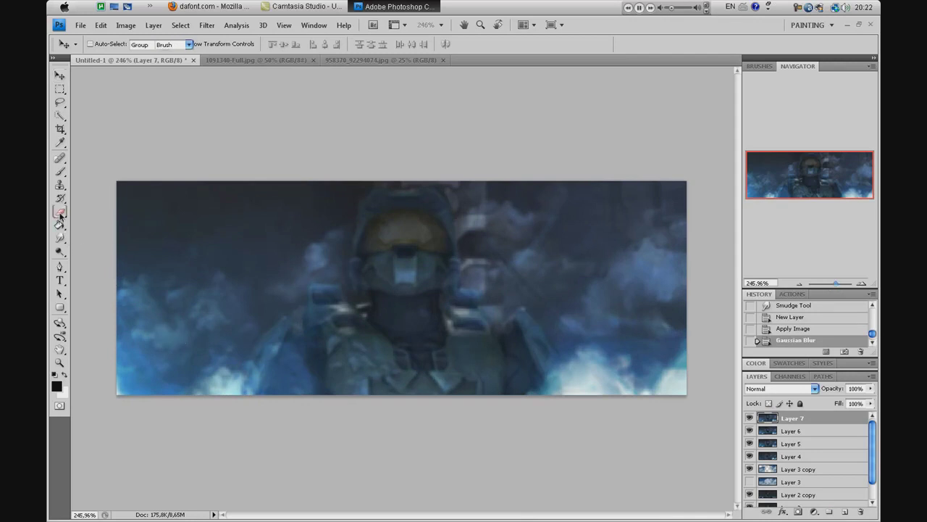
pyautogui.click(309, 356)
pyautogui.click(313, 354)
pyautogui.click(360, 306)
pyautogui.click(368, 300)
pyautogui.moveTo(379, 284)
pyautogui.mouseDown()
pyautogui.moveTo(409, 224)
pyautogui.moveTo(425, 321)
pyautogui.moveTo(460, 352)
pyautogui.moveTo(502, 356)
pyautogui.moveTo(428, 379)
pyautogui.moveTo(354, 376)
pyautogui.mouseUp()
# Toggle Layer 7's visibility repeatedly to compare the image with and without the partly erased blur.
pyautogui.click(750, 418)
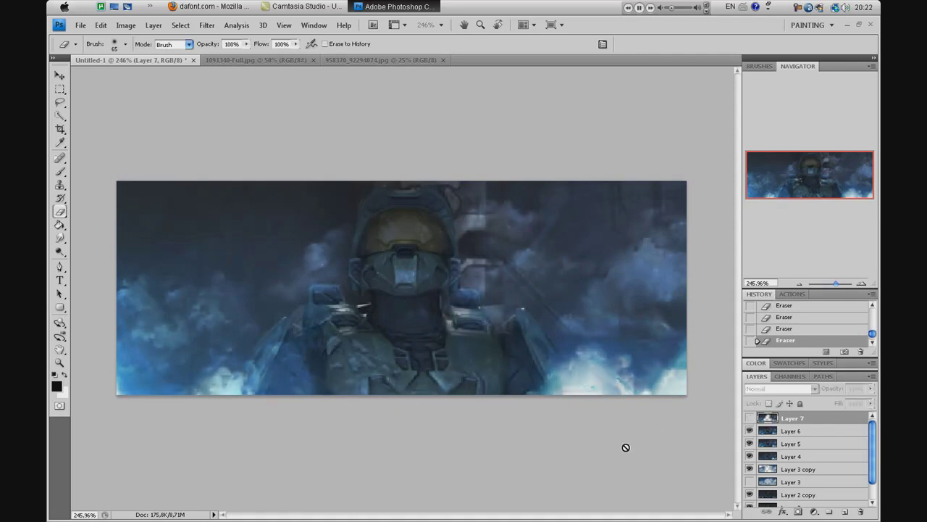
pyautogui.click(750, 418)
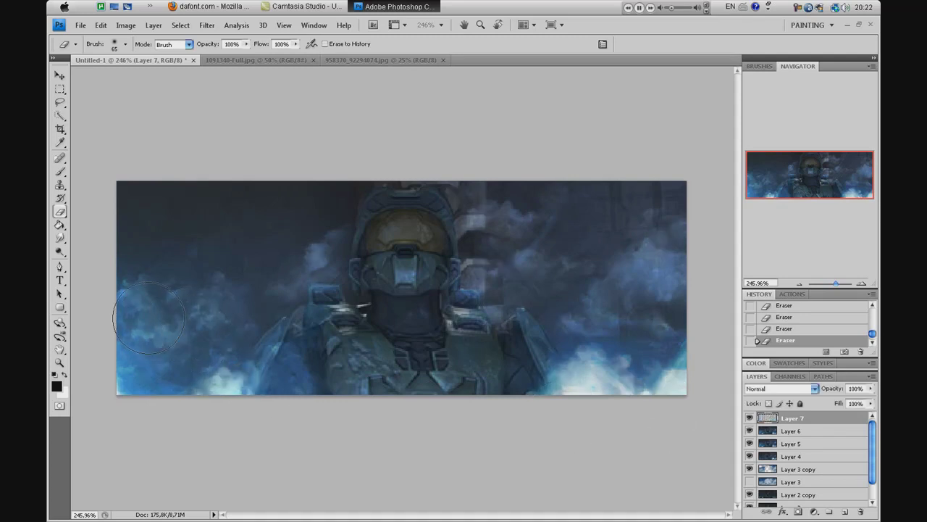
pyautogui.click(750, 419)
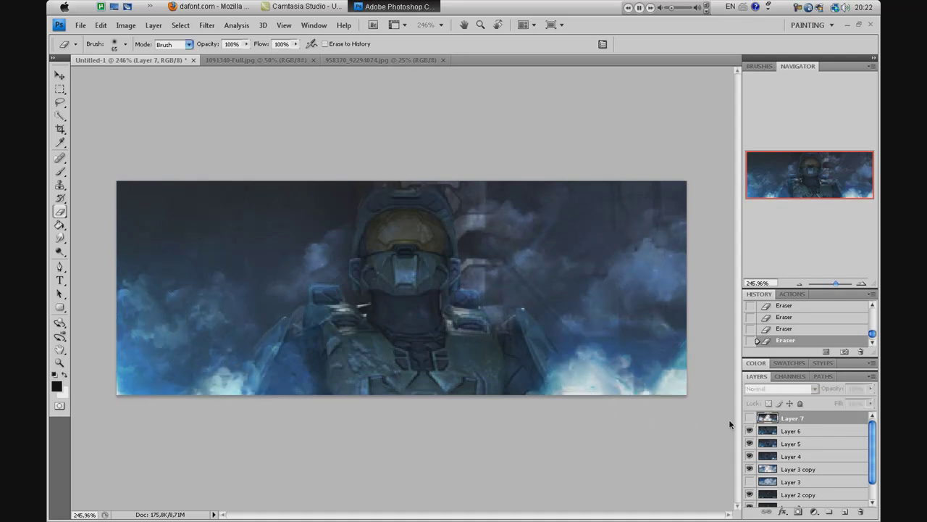
pyautogui.click(750, 420)
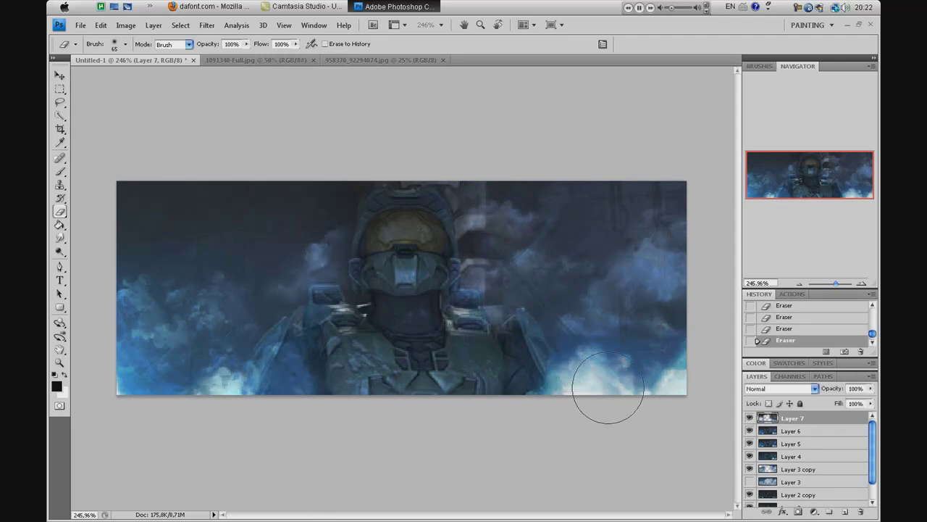
pyautogui.click(750, 419)
pyautogui.click(750, 419)
pyautogui.click(750, 420)
pyautogui.click(749, 419)
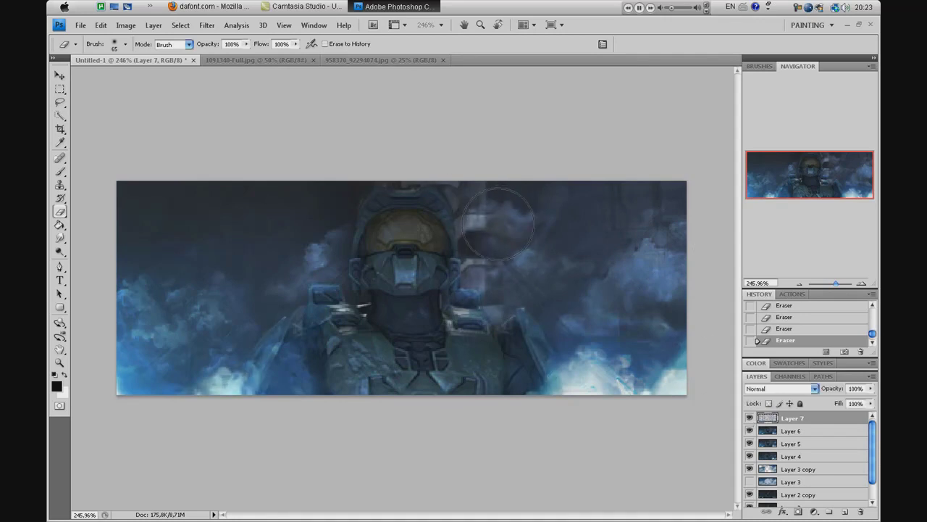
# Swap the foreground and background colors, add a layer above Layer 7, and paste a merged copy of the whole canvas into it.
pyautogui.click(60, 75)
pyautogui.moveTo(774, 282); pyautogui.dragTo(691, 276)
pyautogui.write('100')
pyautogui.press('Return')
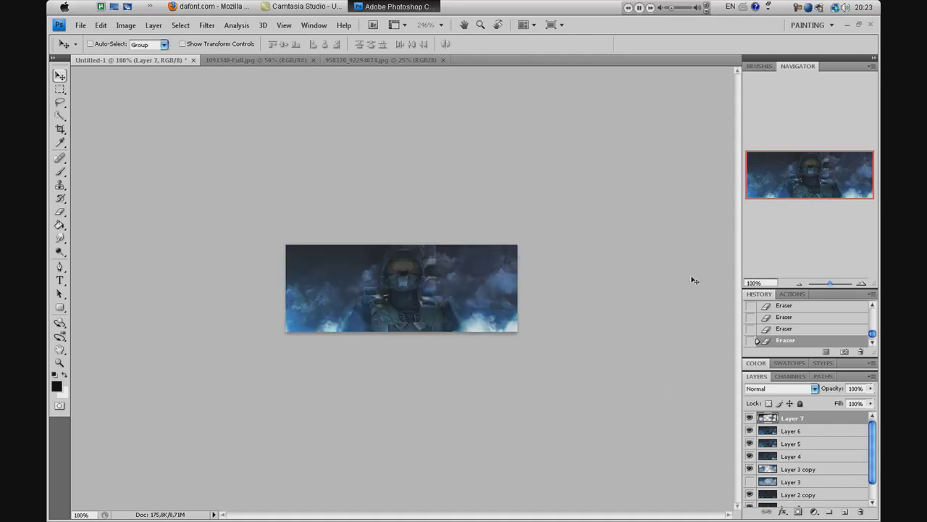
pyautogui.click(845, 512)
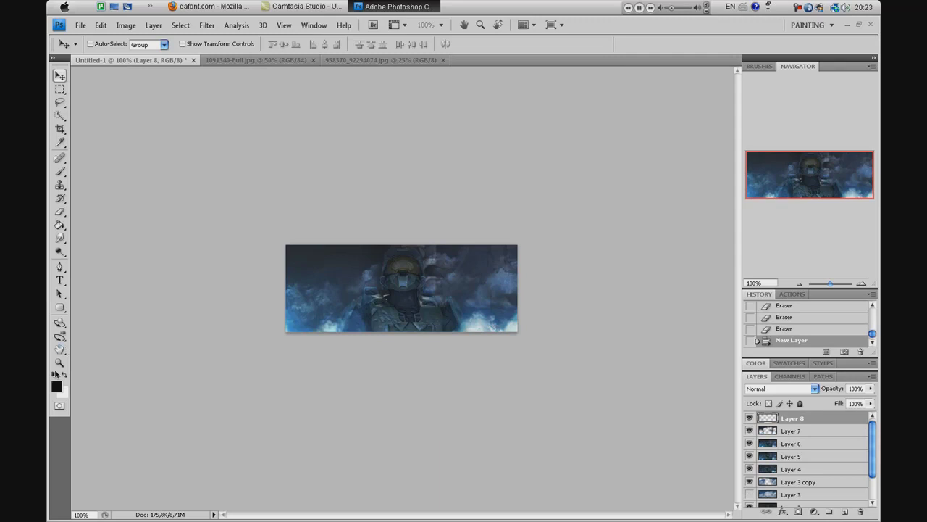
pyautogui.click(64, 374)
pyautogui.hotkey('ctrl', 'a')
pyautogui.hotkey('ctrl', 'v')
# Apply Lighting Effects with an Omni light over the soldier to Layer 8 and toggle the layer's visibility to compare.
pyautogui.click(207, 26)
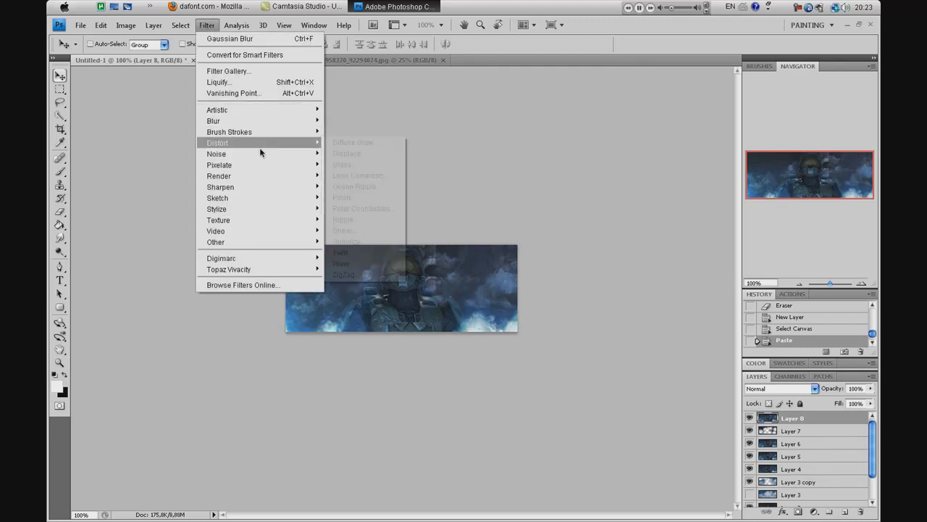
pyautogui.moveTo(308, 178)
pyautogui.click(355, 219)
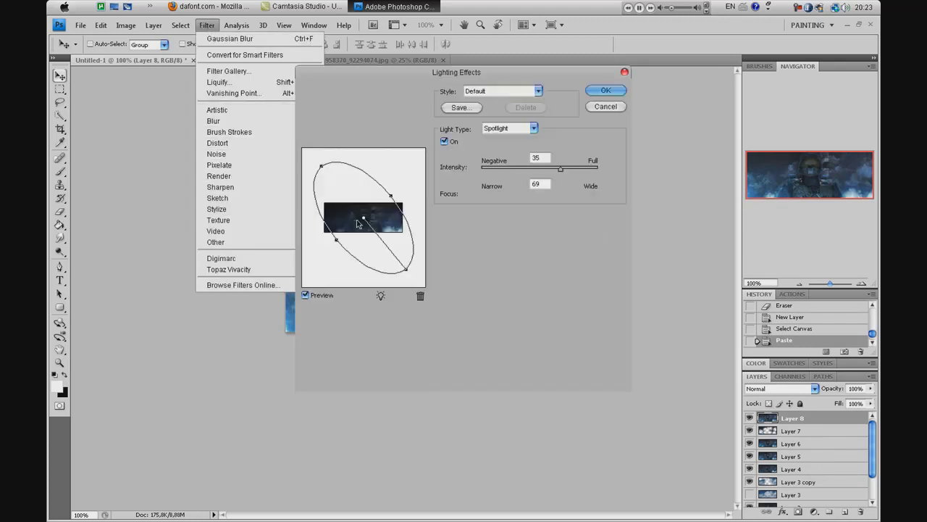
pyautogui.click(511, 129)
pyautogui.click(507, 147)
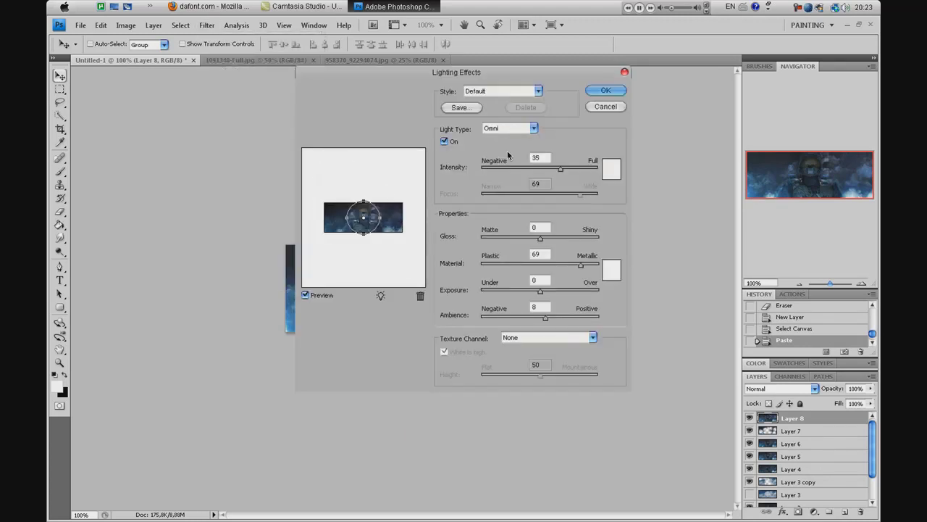
pyautogui.click(606, 90)
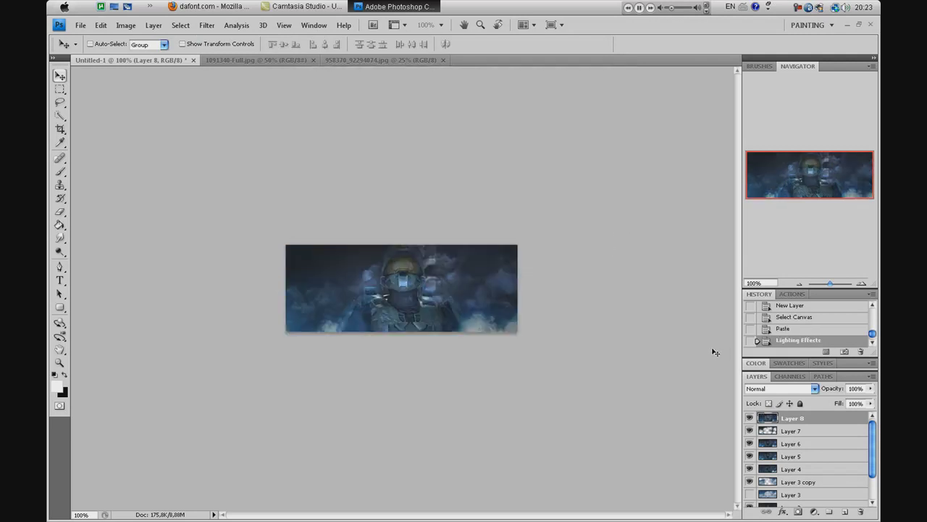
pyautogui.click(750, 419)
pyautogui.click(749, 419)
# Erase Layer 8's lighting effect over the soldier's helmet and visor using the 65 px eraser.
pyautogui.click(857, 389)
pyautogui.click(60, 212)
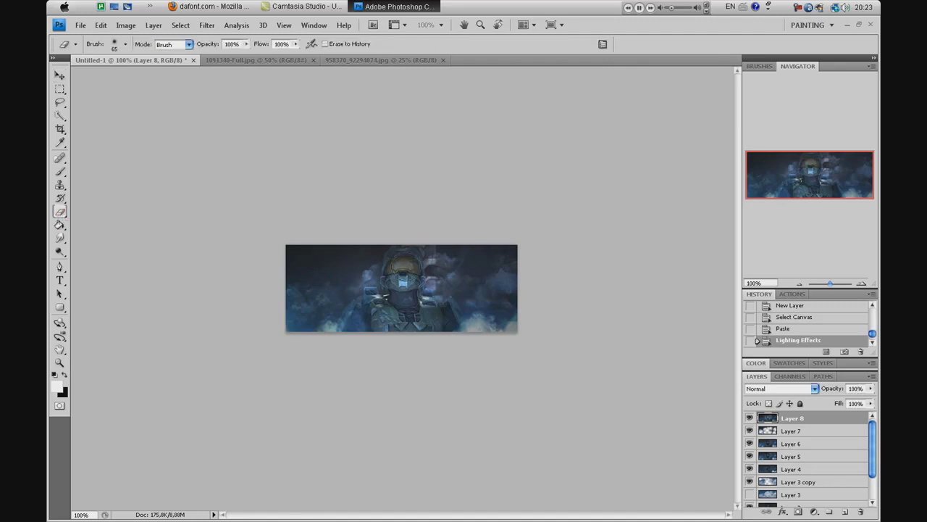
pyautogui.moveTo(830, 284); pyautogui.dragTo(837, 284)
pyautogui.click(427, 243)
pyautogui.click(419, 253)
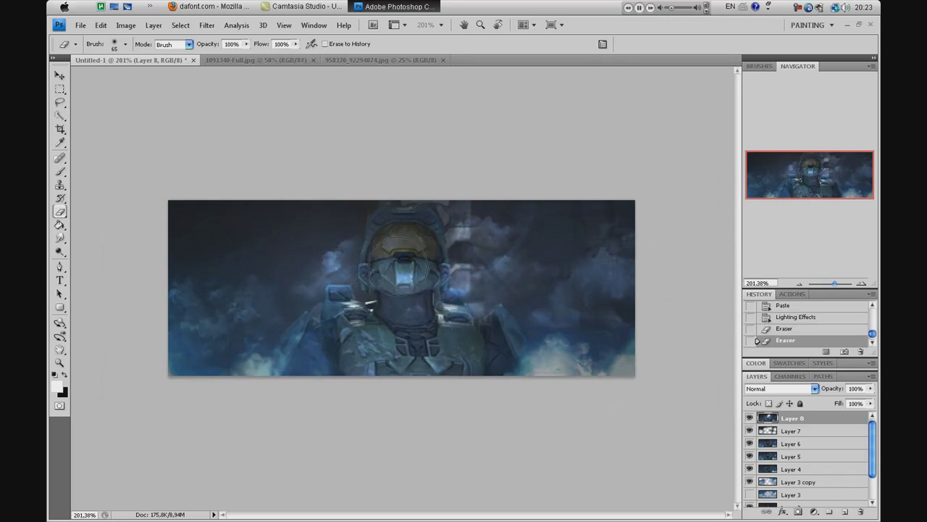
pyautogui.click(398, 274)
pyautogui.click(411, 289)
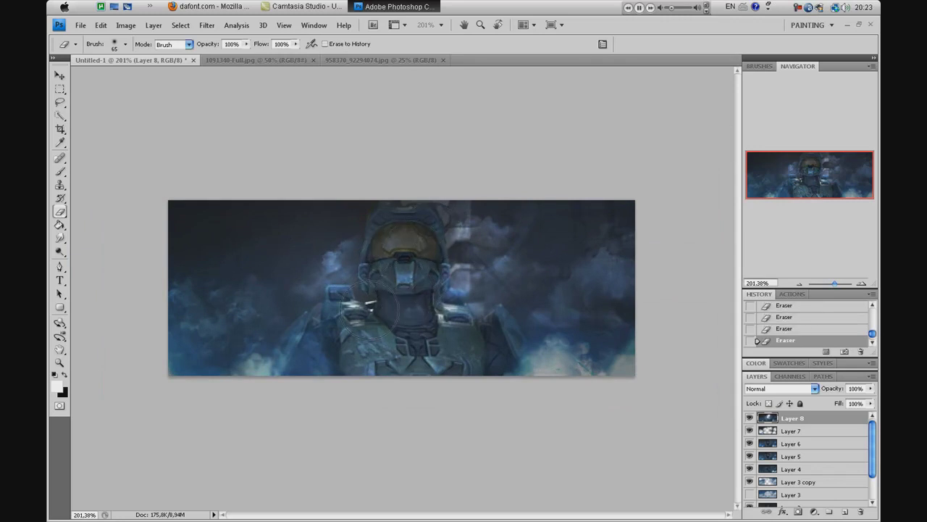
# Toggle Layer 8's visibility repeatedly, also at 100% zoom, to compare the banner with and without the lighting effect.
pyautogui.click(750, 419)
pyautogui.click(750, 419)
pyautogui.click(750, 419)
pyautogui.click(750, 418)
pyautogui.click(750, 418)
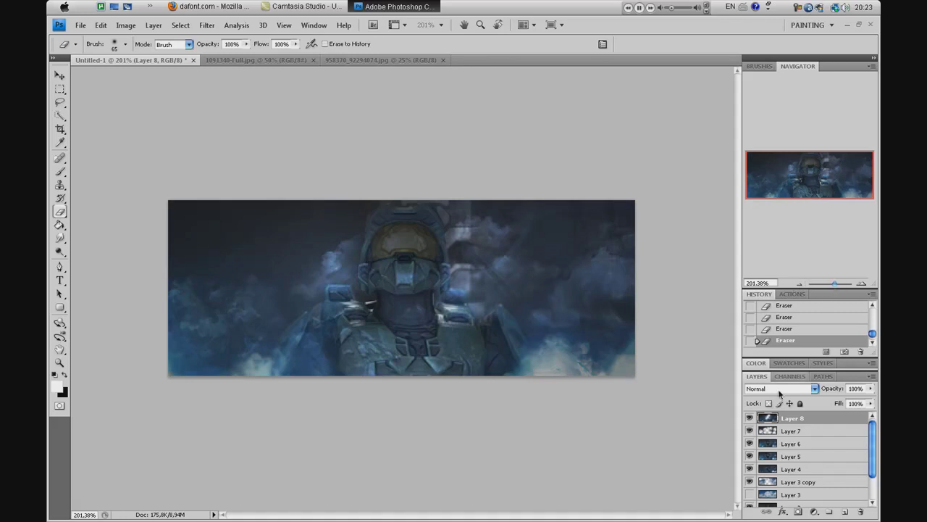
pyautogui.click(749, 417)
pyautogui.moveTo(774, 283); pyautogui.dragTo(676, 285)
pyautogui.write('100')
pyautogui.press('Return')
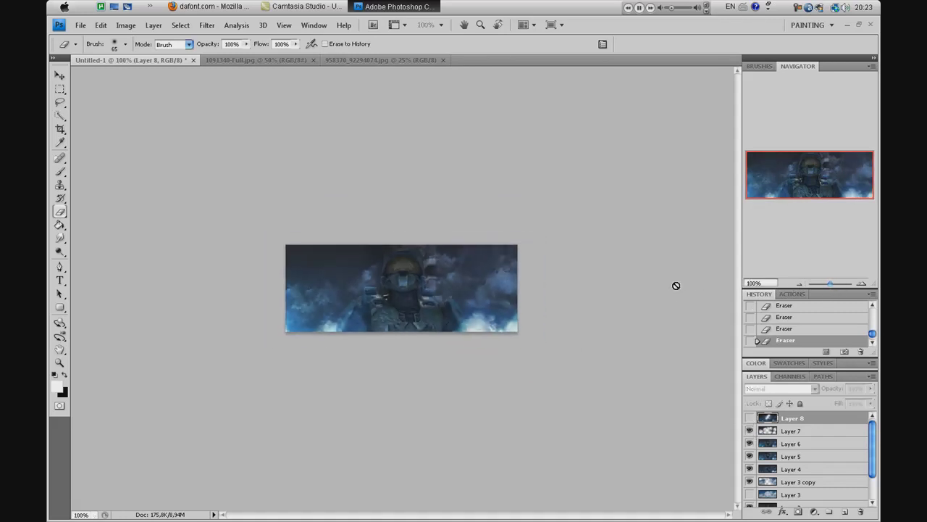
pyautogui.click(749, 418)
pyautogui.click(749, 418)
pyautogui.click(749, 418)
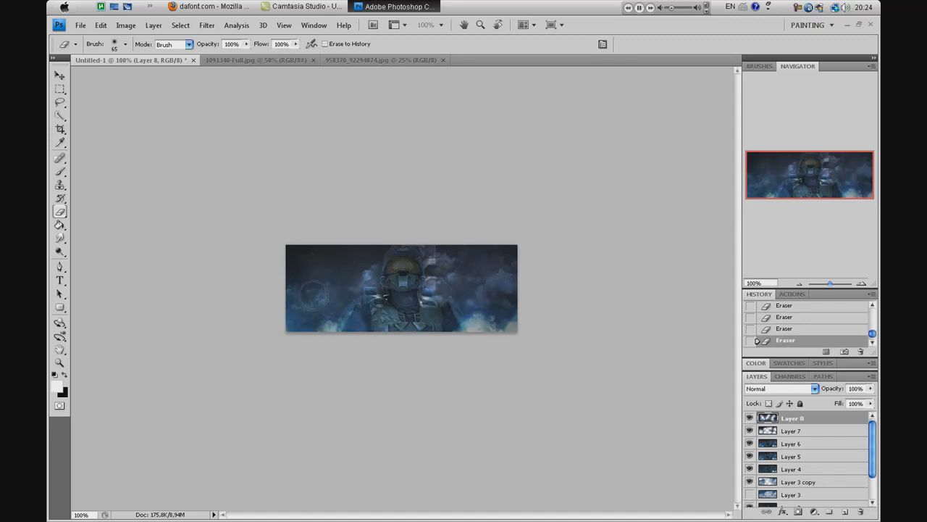
# Compare Layer 8 on and off once more and touch up its erased lighting over the soldier's helmet.
pyautogui.click(750, 418)
pyautogui.click(750, 418)
pyautogui.click(406, 270)
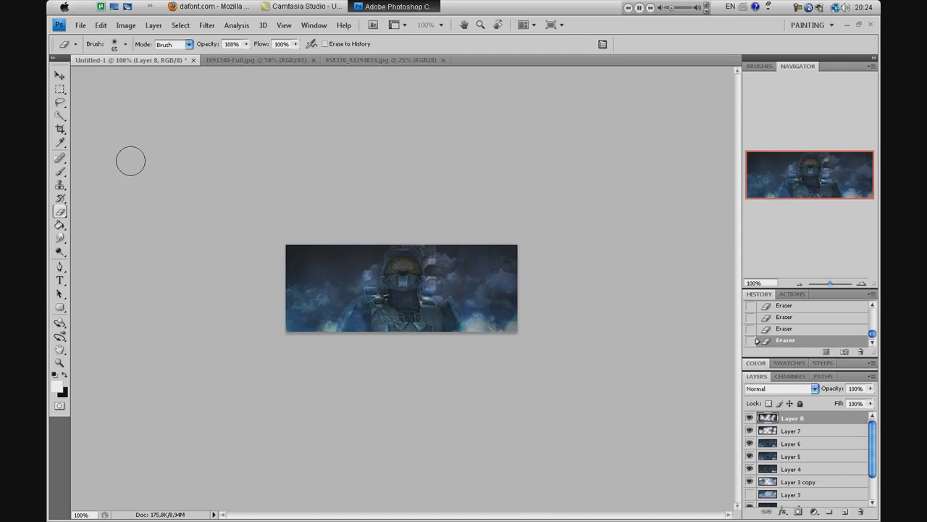
# Paste a merged copy of the whole canvas as a new layer above Layer 8.
pyautogui.click(60, 75)
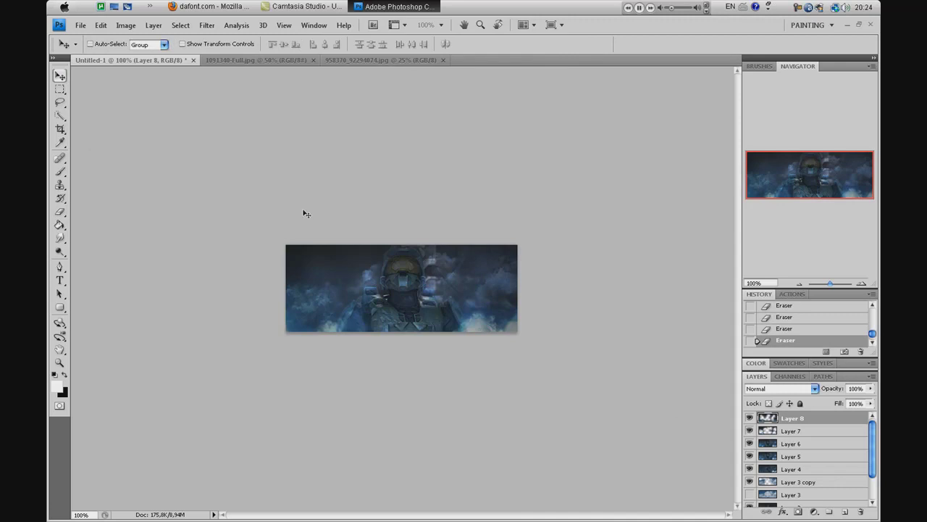
pyautogui.hotkey('ctrl', 'a')
pyautogui.hotkey('ctrl', 'v')
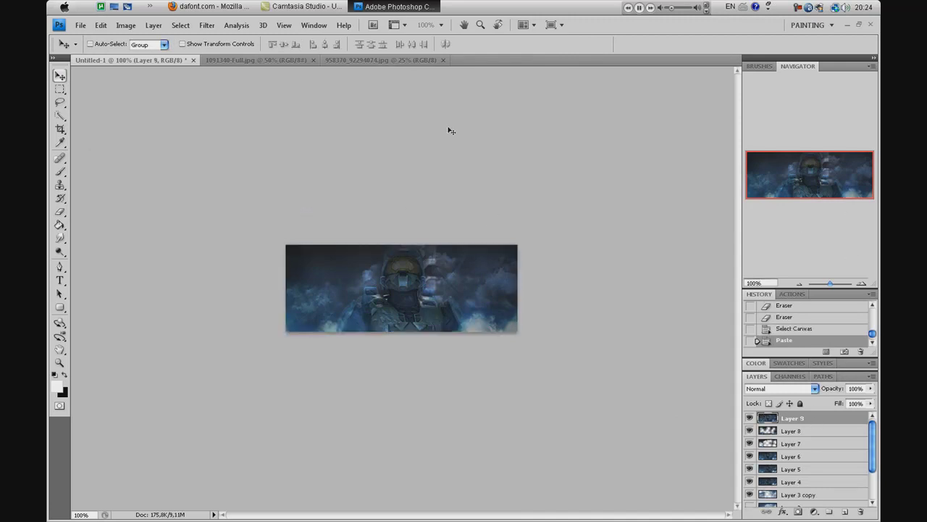
# Apply the High Pass filter with a 10-pixel radius to Layer 9.
pyautogui.click(211, 27)
pyautogui.moveTo(268, 178)
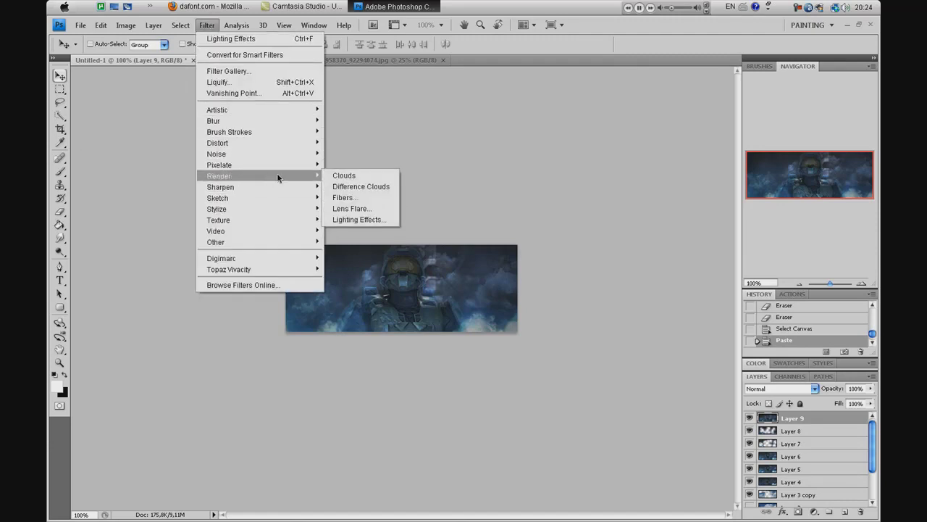
pyautogui.moveTo(273, 244)
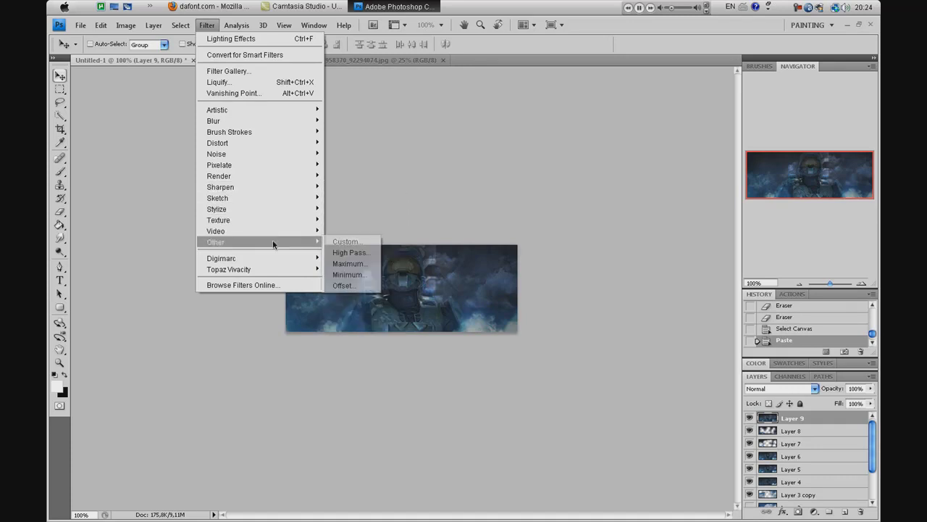
pyautogui.click(346, 252)
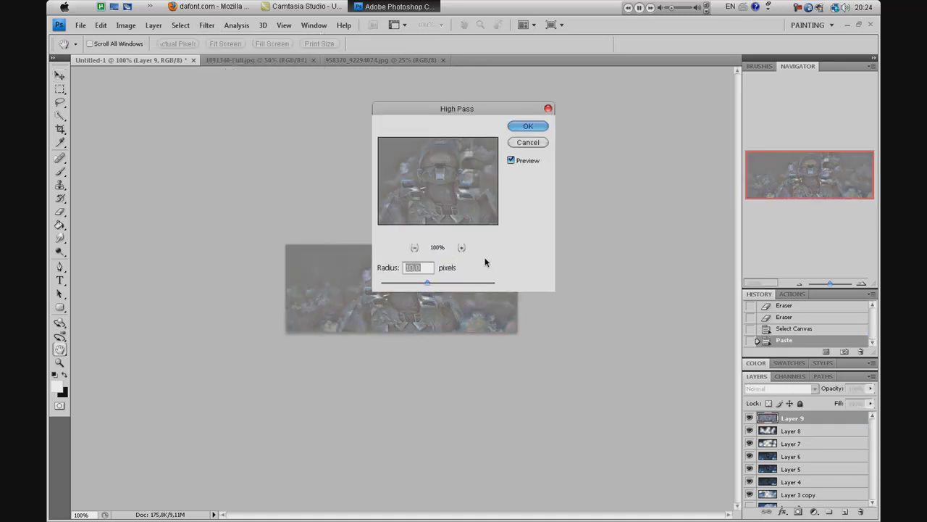
pyautogui.click(527, 126)
# Try Soft Light on Layer 9, set its blend mode to Overlay instead, and toggle its visibility to compare.
pyautogui.click(814, 388)
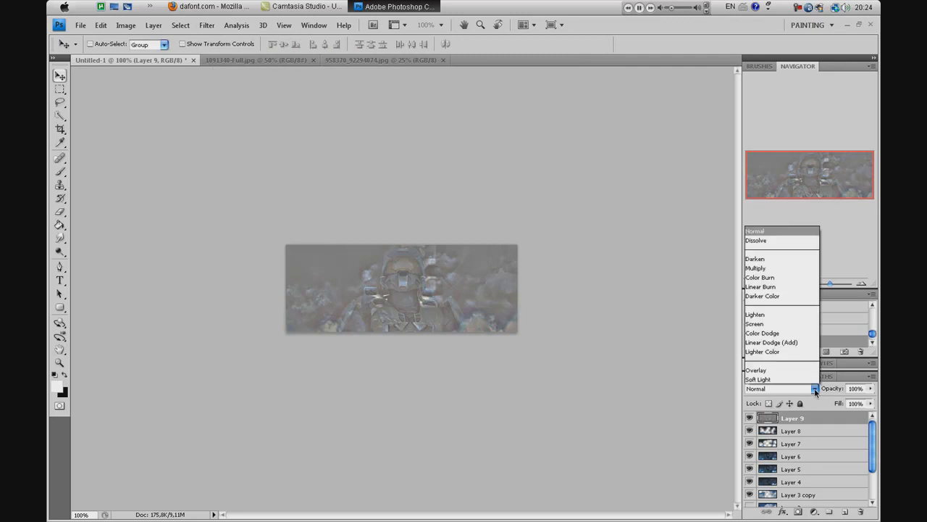
pyautogui.click(753, 258)
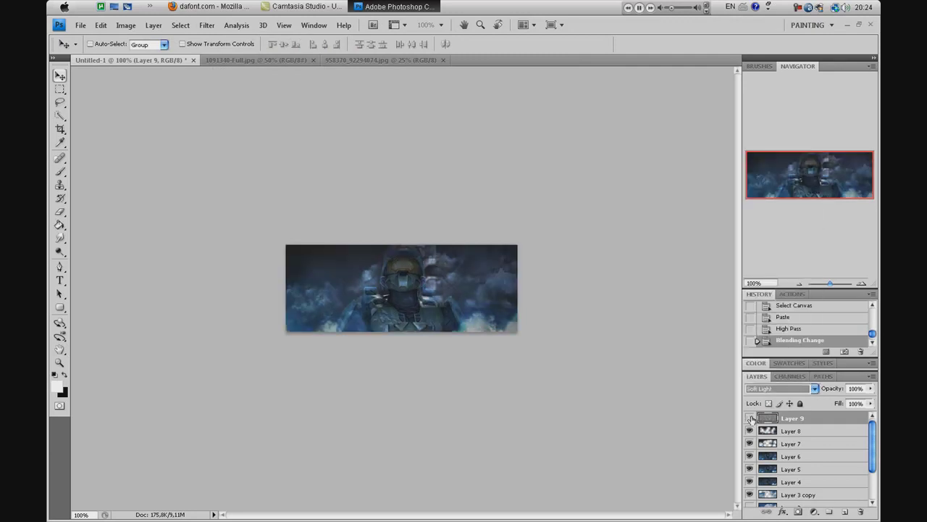
pyautogui.click(812, 388)
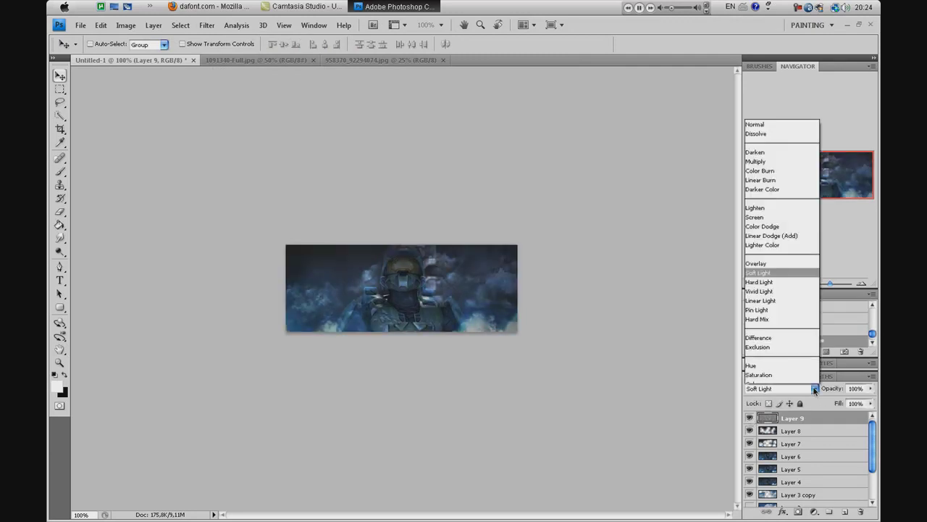
pyautogui.click(753, 248)
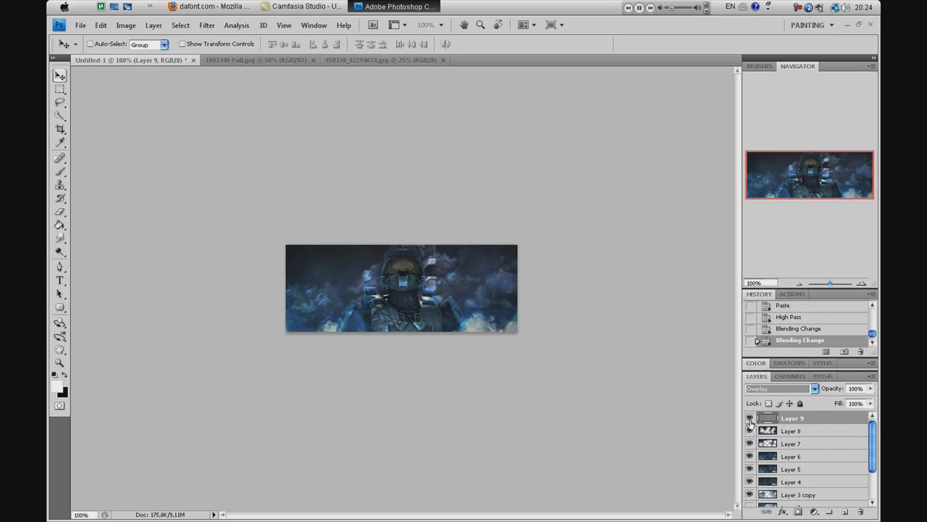
pyautogui.click(749, 419)
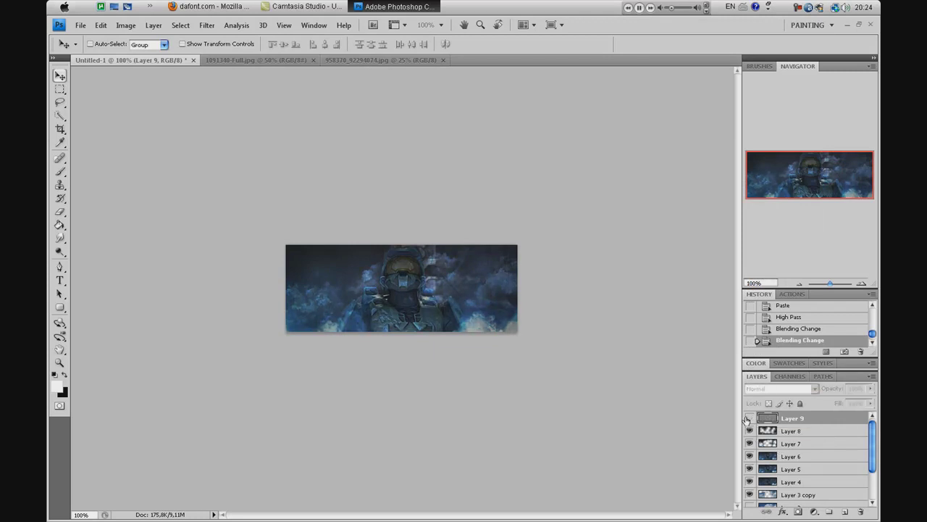
pyautogui.click(749, 419)
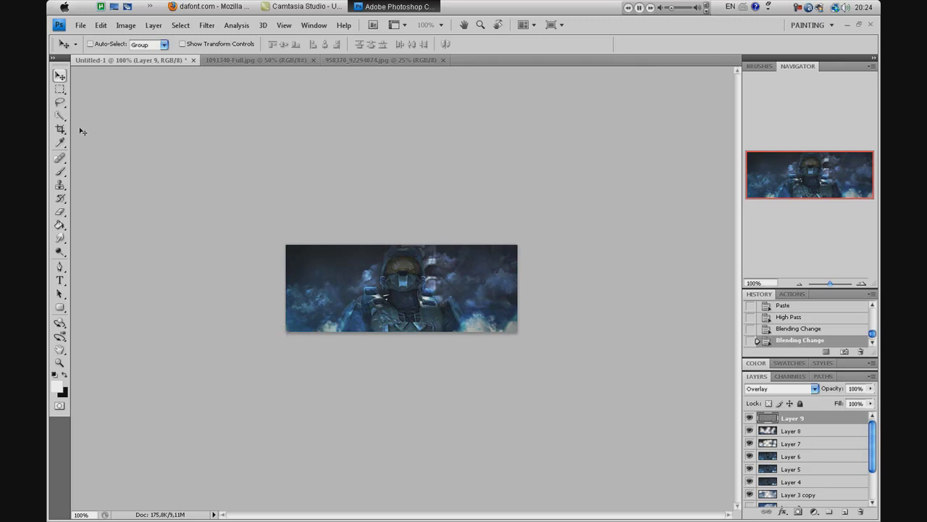
# Paste a merged copy of the whole canvas above Layer 9 and add an empty layer on top of it.
pyautogui.hotkey('ctrl', 'a')
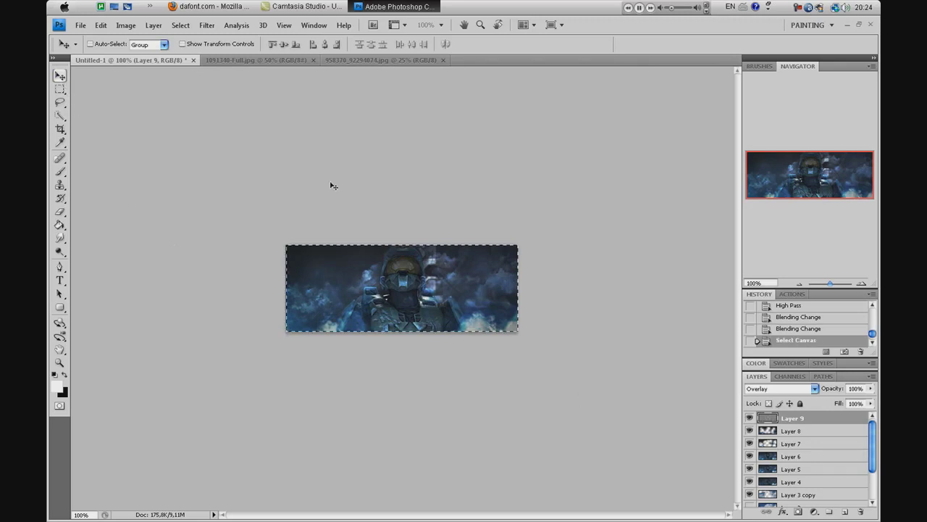
pyautogui.hotkey('ctrl', 'v')
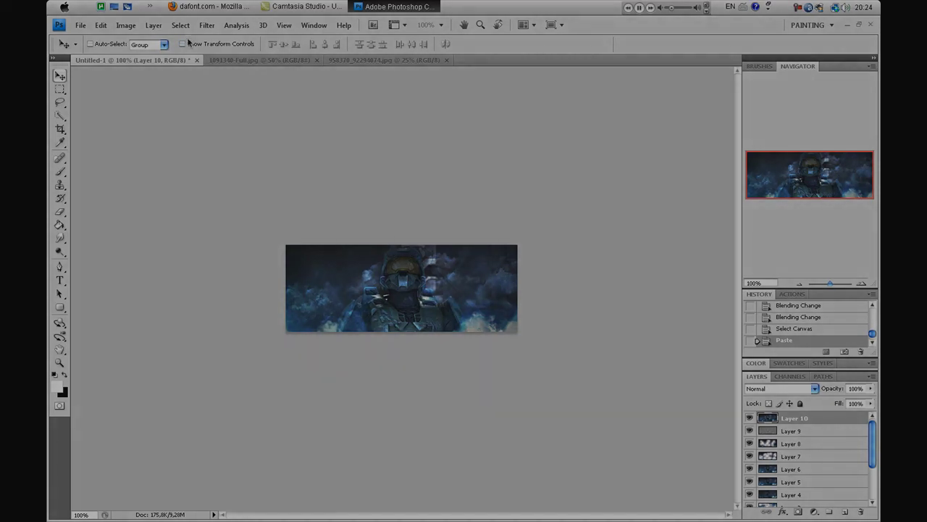
pyautogui.moveTo(831, 284); pyautogui.dragTo(840, 284)
pyautogui.click(843, 511)
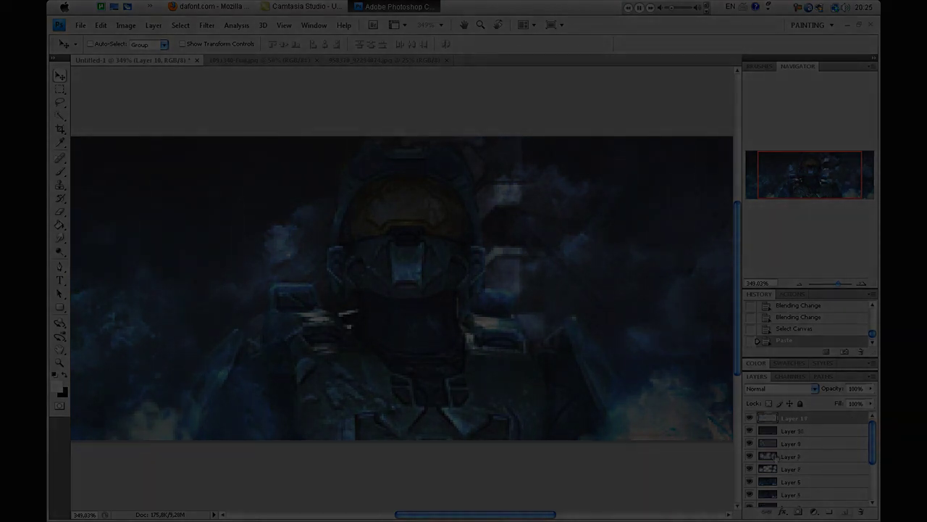